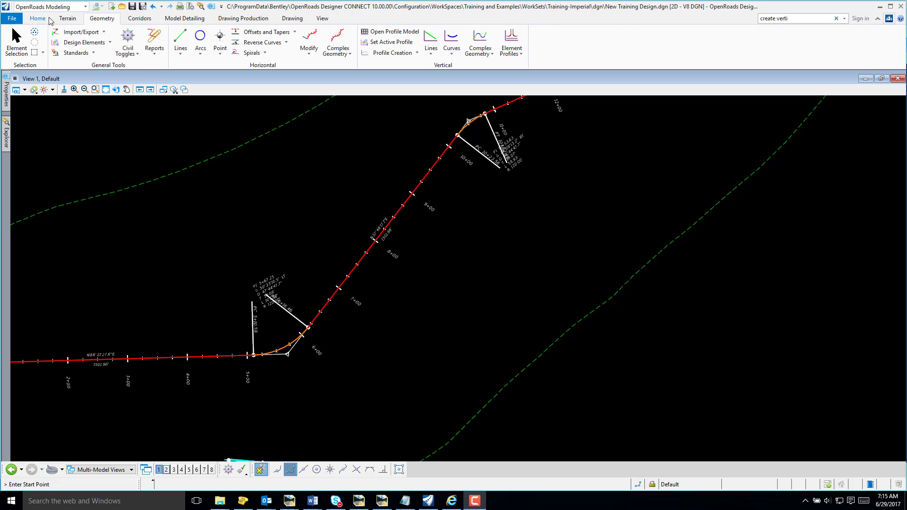
Step: Keep the OpenRoads Modeling workflow and start Open Profile Model from the Geometry tab
click(86, 7)
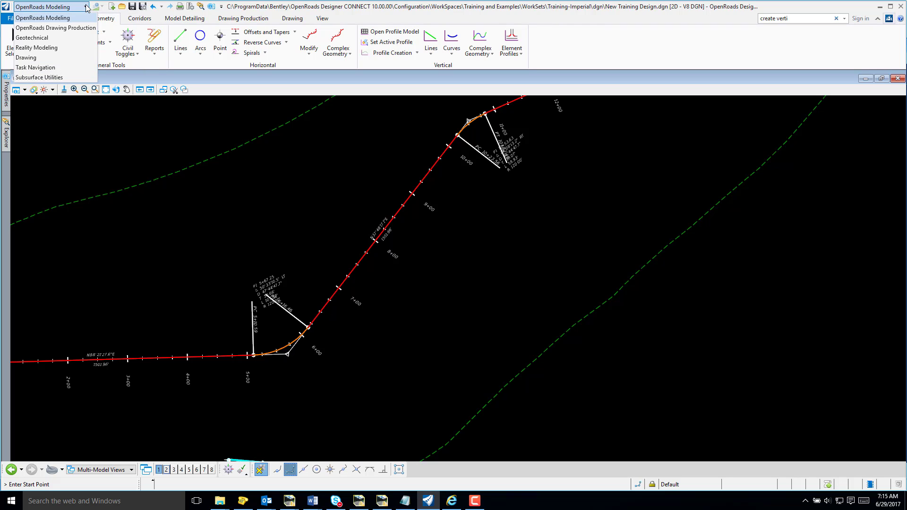
click(69, 19)
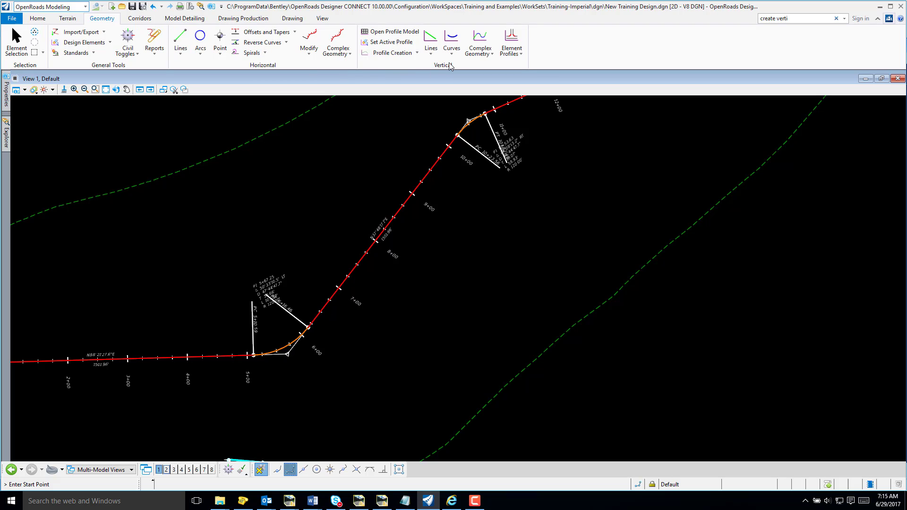
click(398, 33)
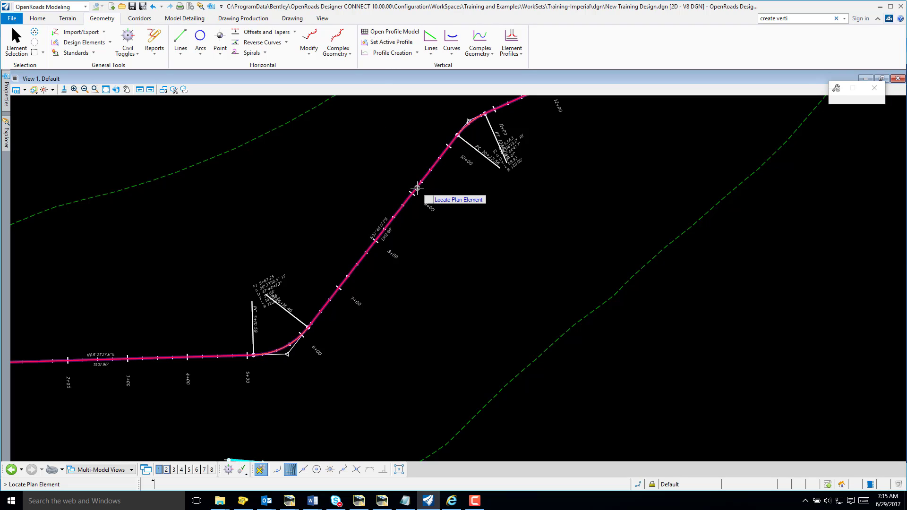
Step: Pick the centerline alignment and display its profile with existing ground in View 3
click(416, 188)
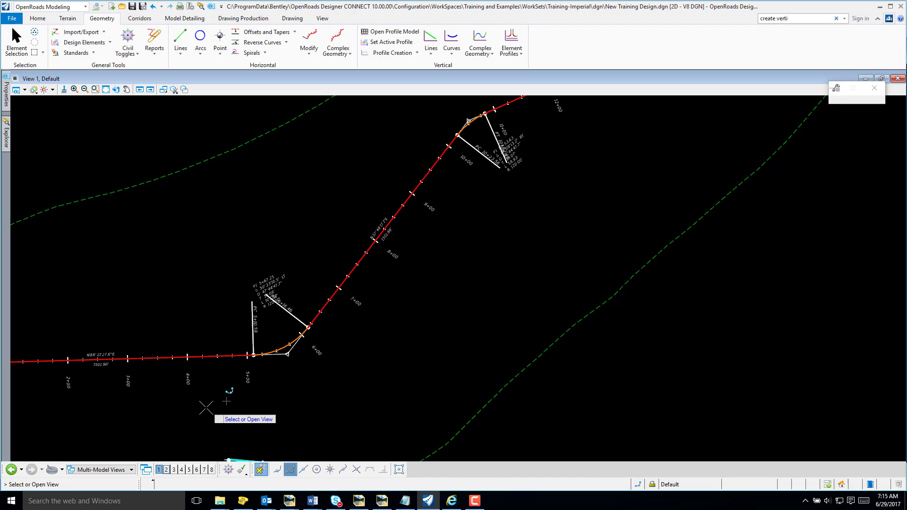
click(174, 470)
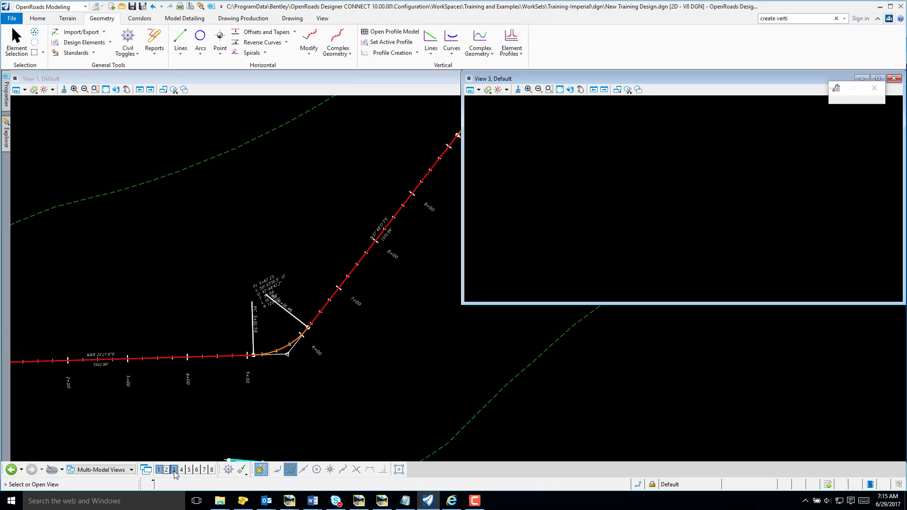
click(530, 246)
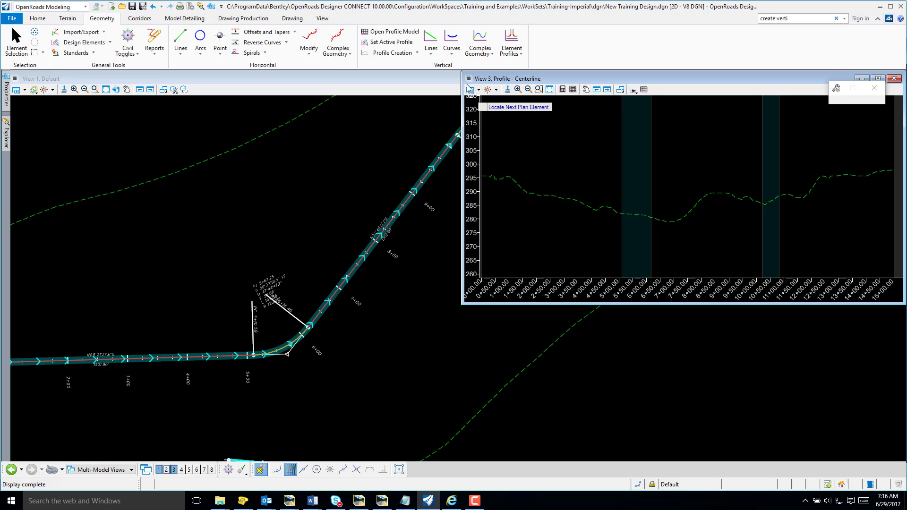
Step: Draw a -3.00% profile line from the ground near elevation 295 to about station 7+00
click(434, 52)
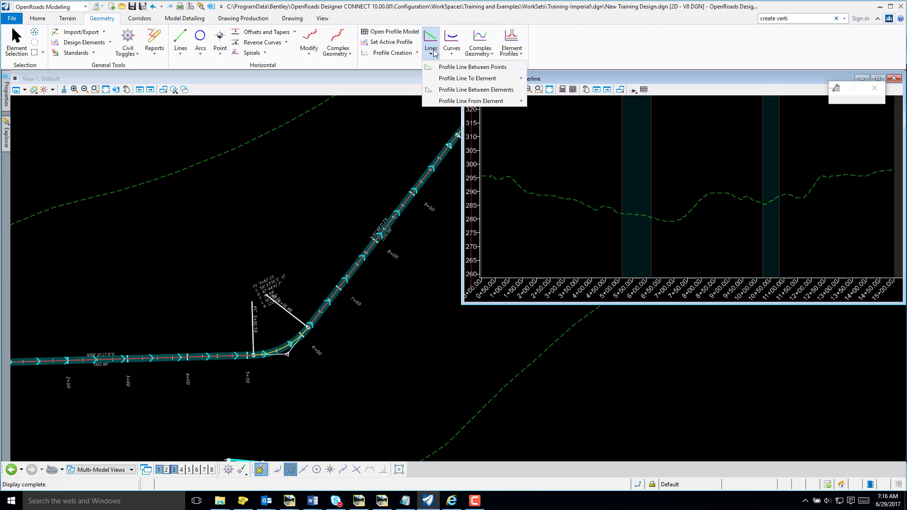
click(459, 72)
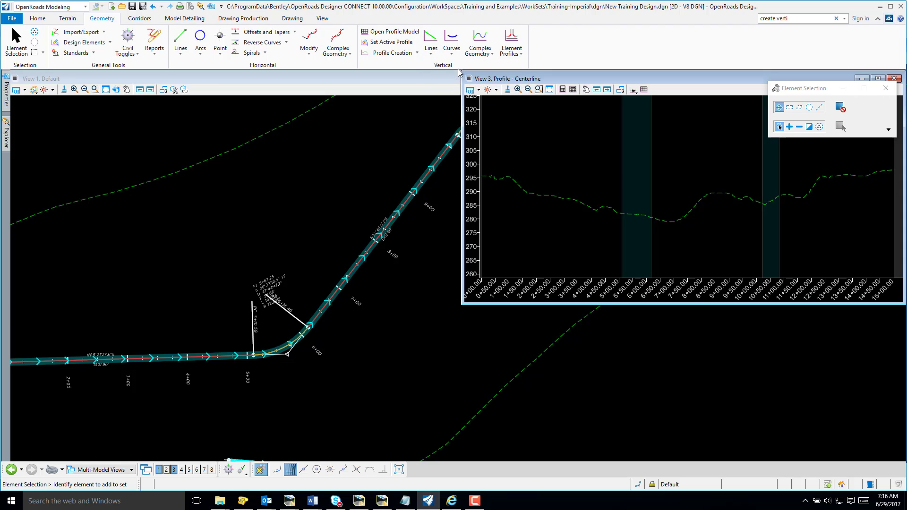
click(482, 175)
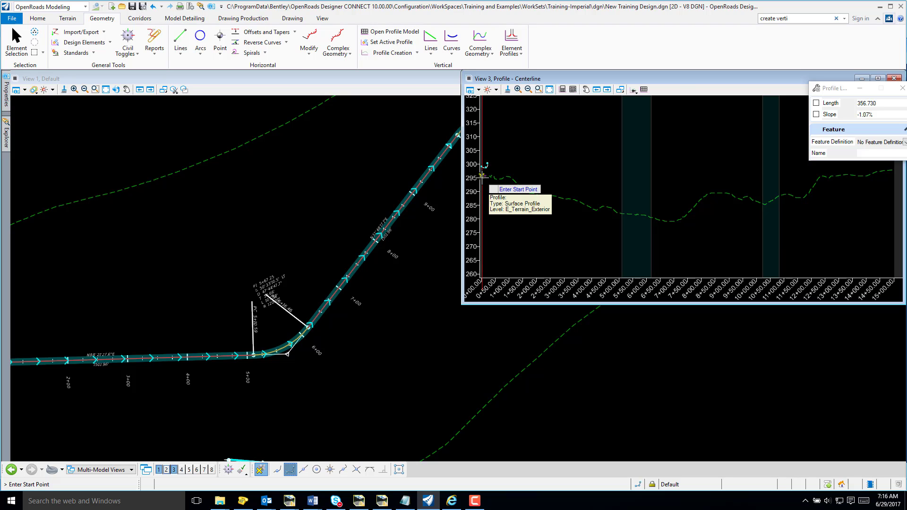
click(482, 176)
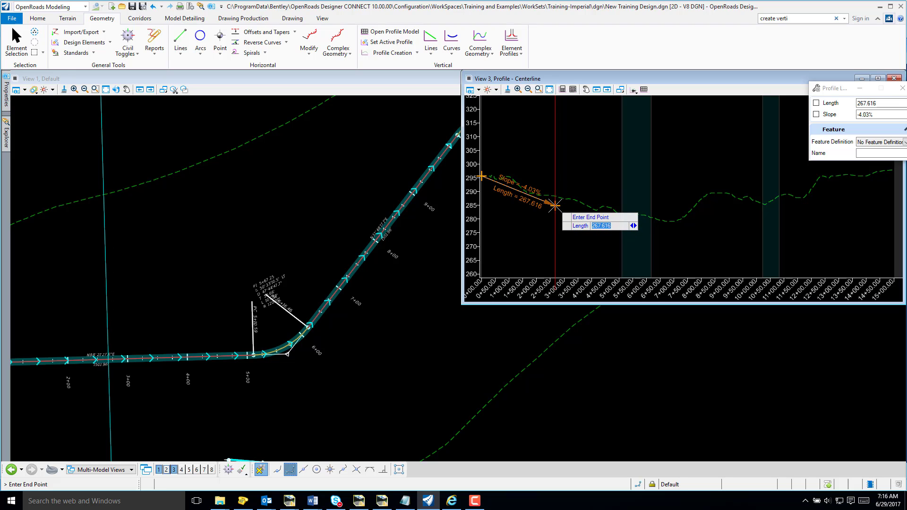
key(Right)
text(-)
key(Return)
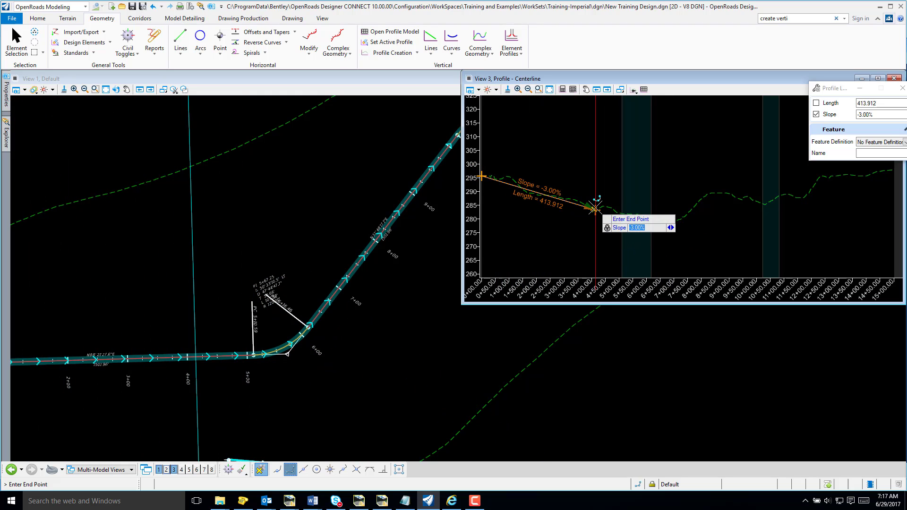
drag(702, 75, 498, 86)
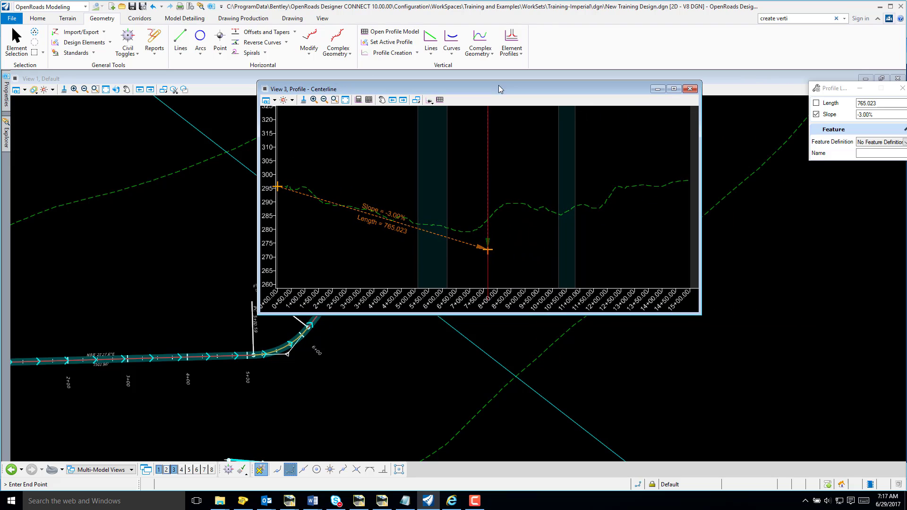
click(460, 240)
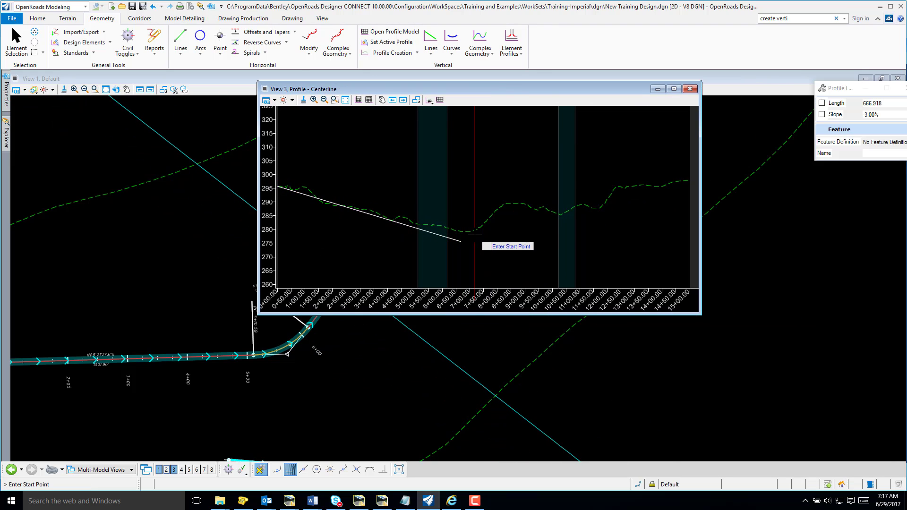
Step: Add a 4.97% rising tangent to about 12+00 and a -0.86% tangent to about 15+00
click(461, 241)
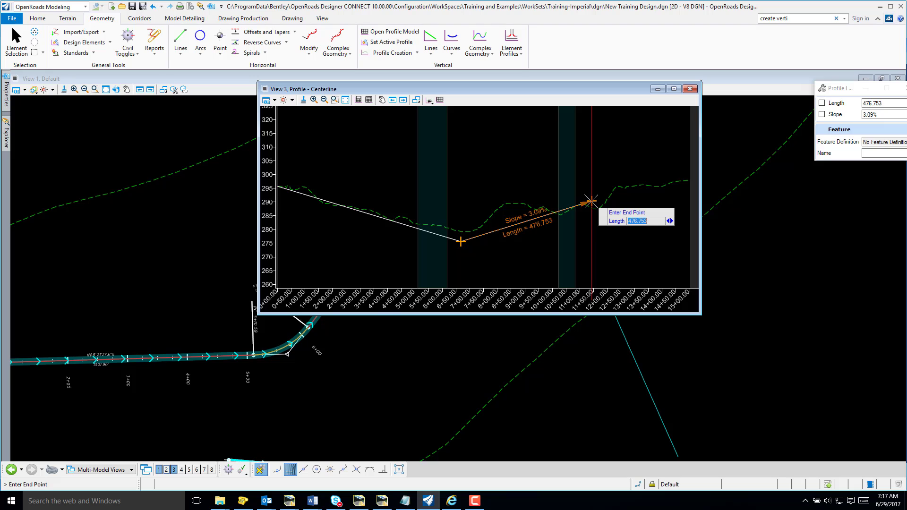
click(597, 175)
click(598, 173)
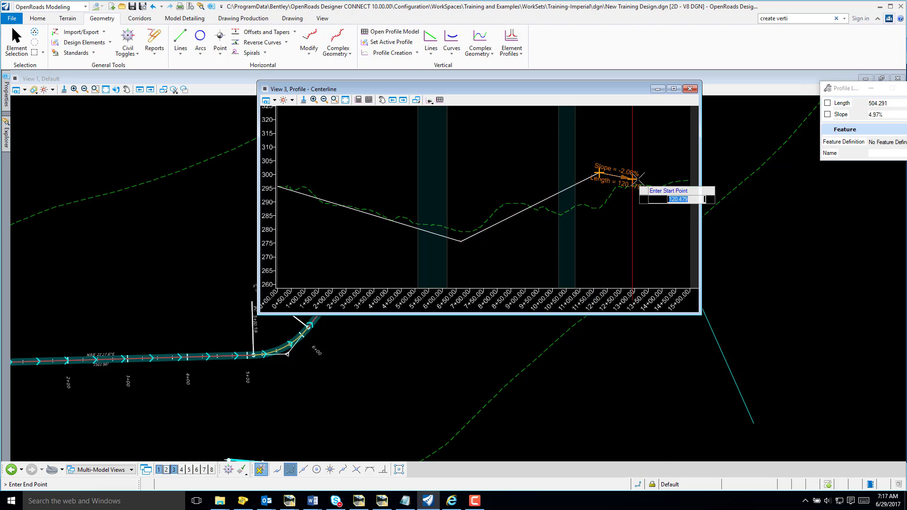
click(690, 180)
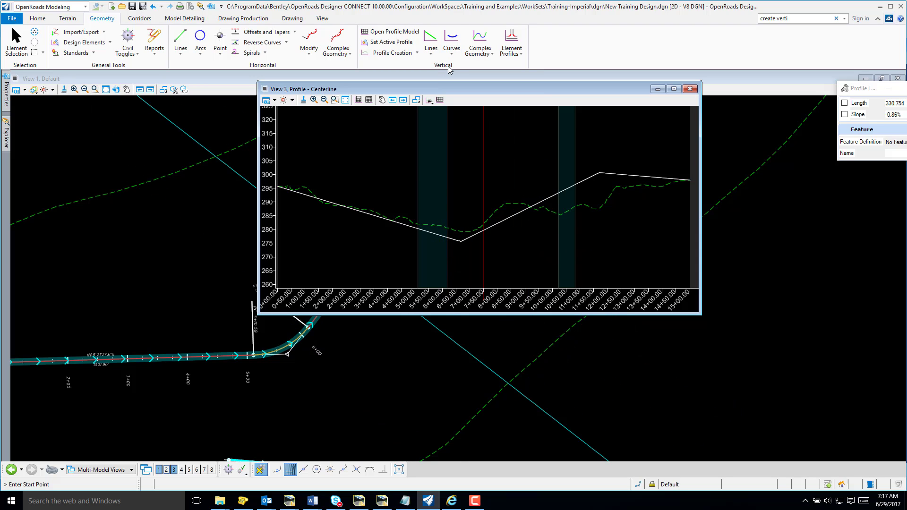
Step: Fit a Parabola Between sag curve joining the -3.00% and 4.97% tangents, trimming both
click(456, 53)
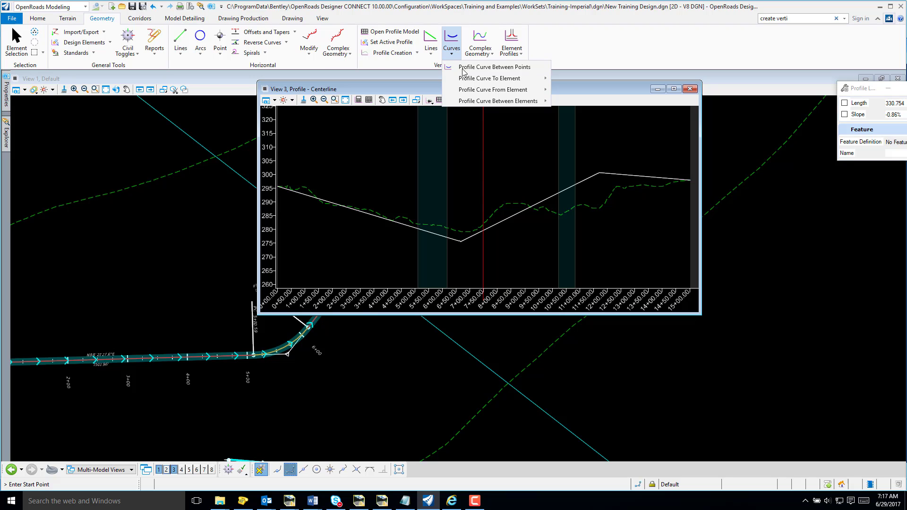
mouse_move(487, 103)
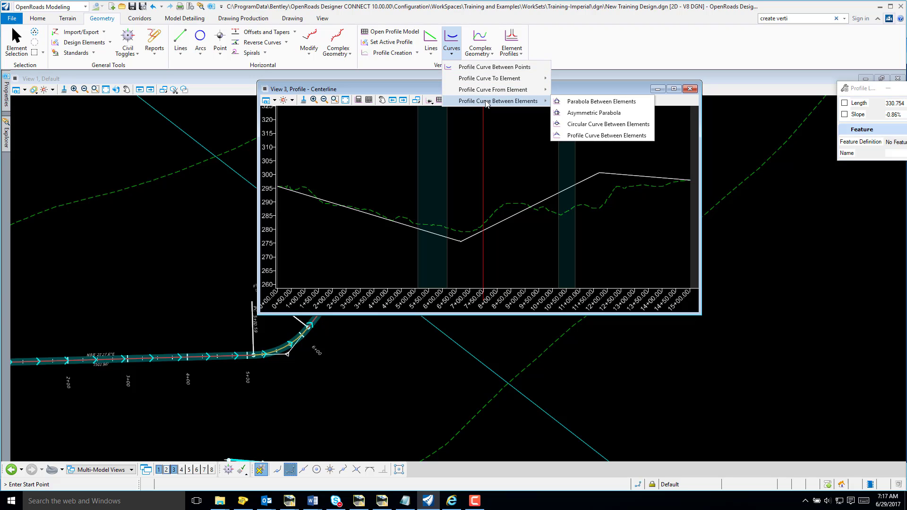
click(593, 102)
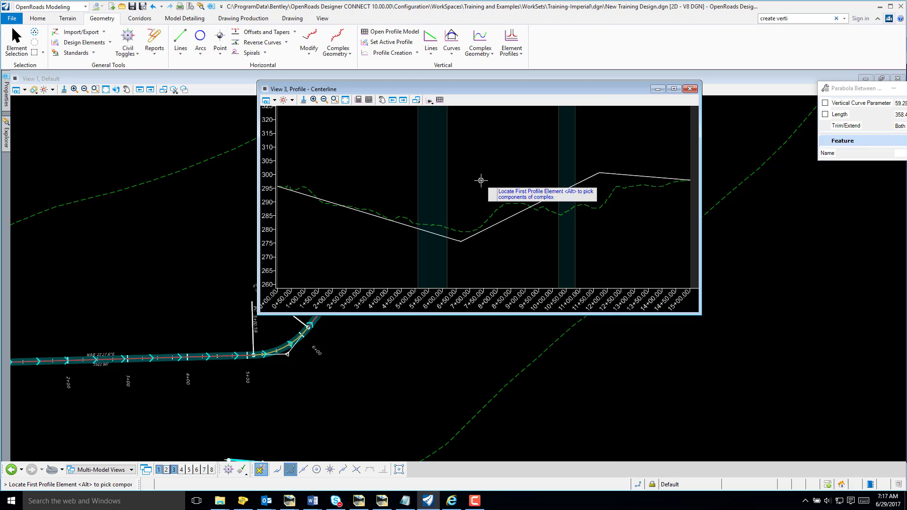
click(431, 232)
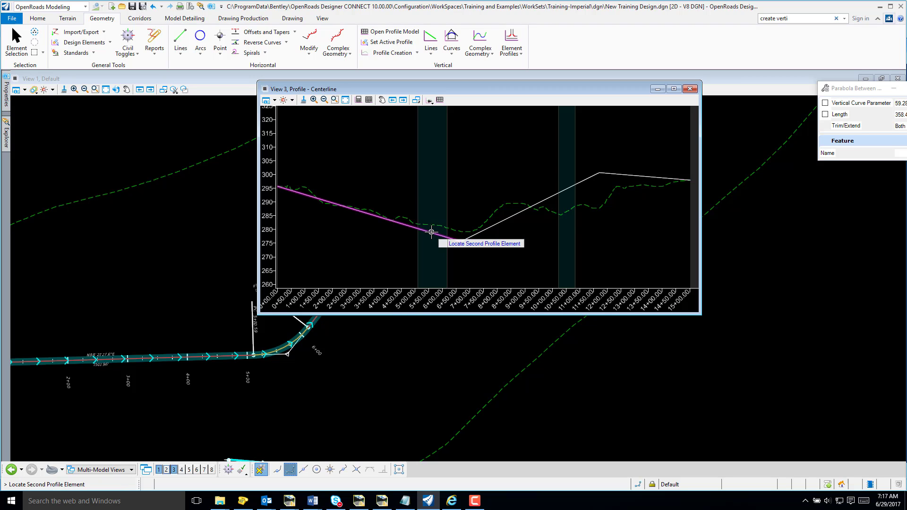
click(491, 226)
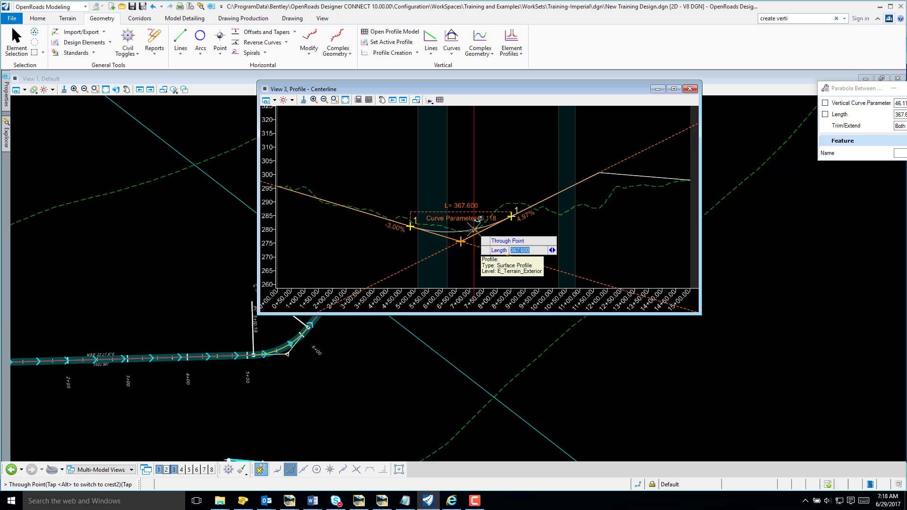
click(475, 229)
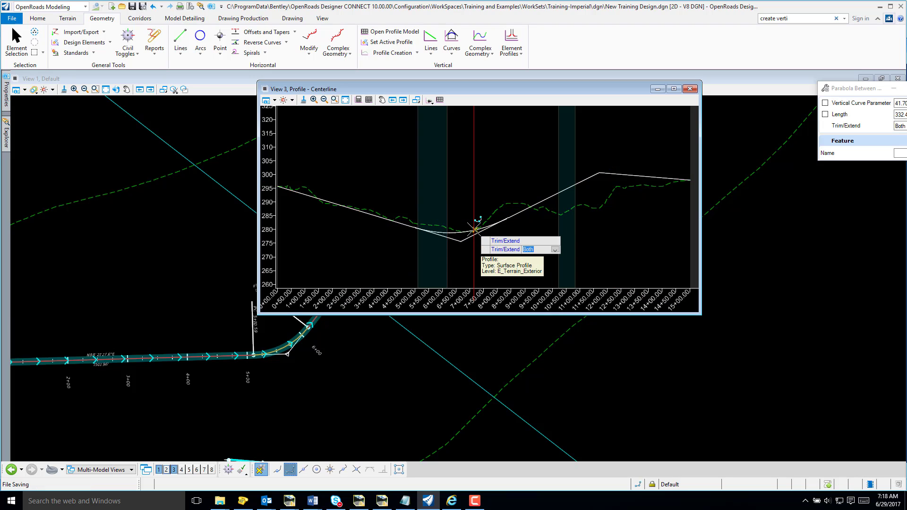
click(474, 217)
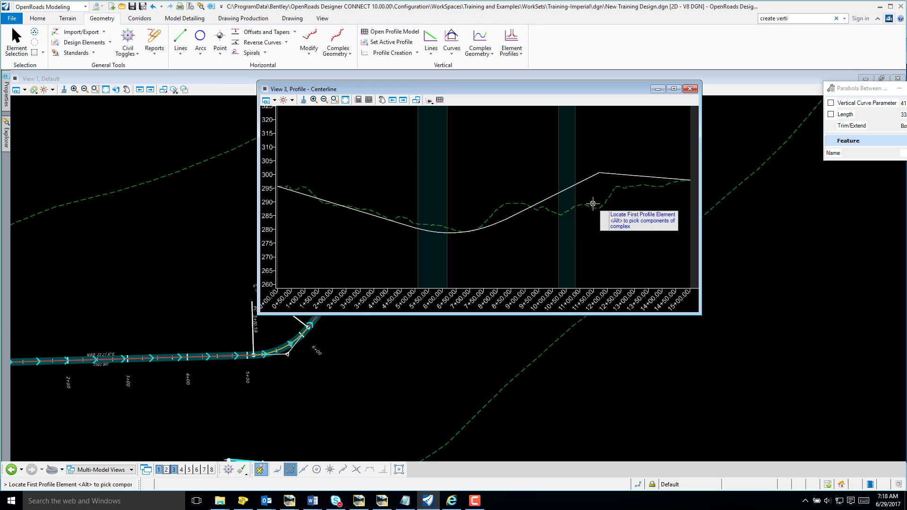
Step: Fit a crest parabola between the 4.97% and -0.86% tangents, trimming both
click(585, 179)
click(619, 178)
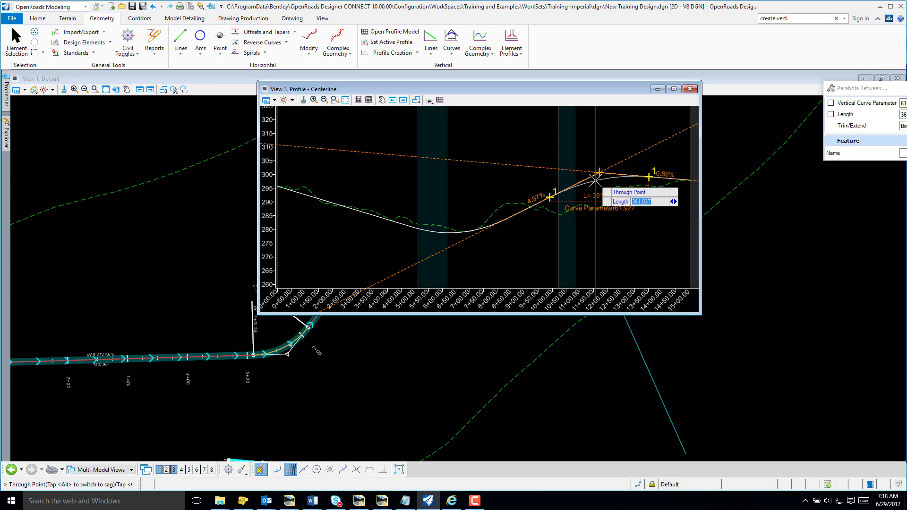
click(594, 181)
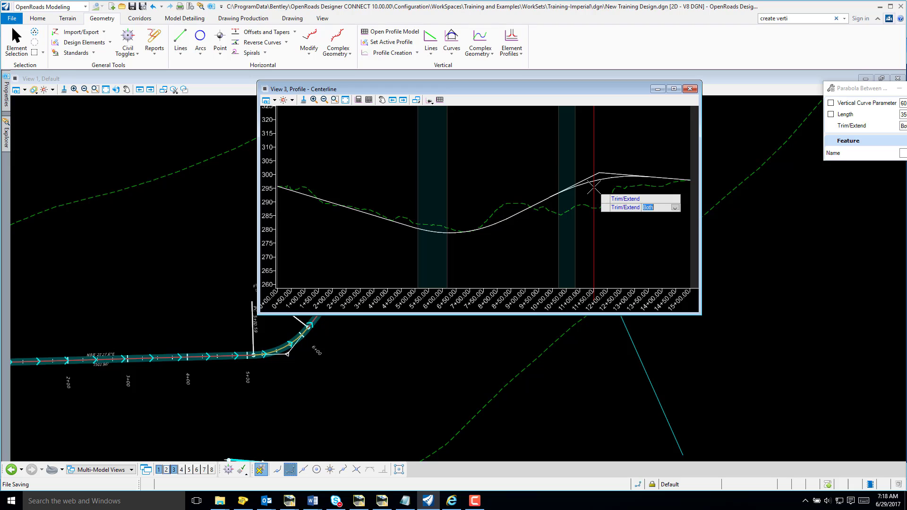
click(593, 187)
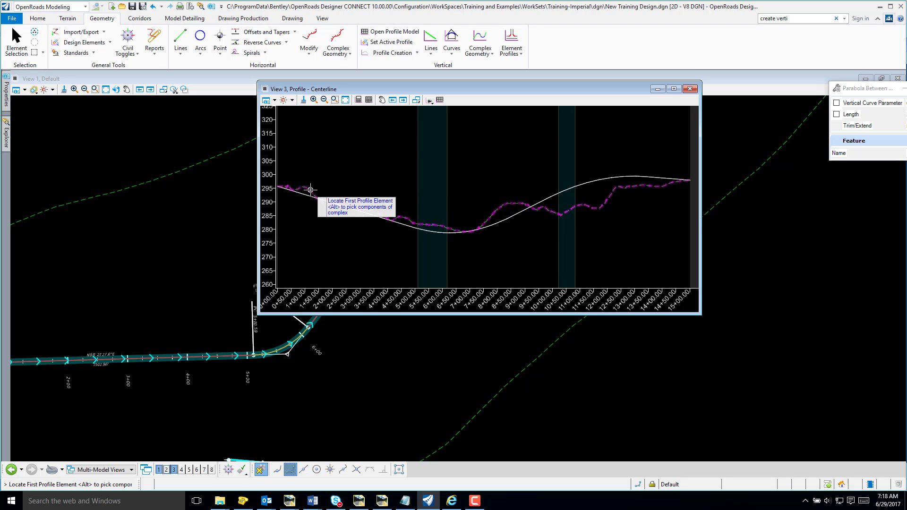
Step: Check the first tangent and sag curve with Element Selection, then list the Complex Geometry commands
click(17, 40)
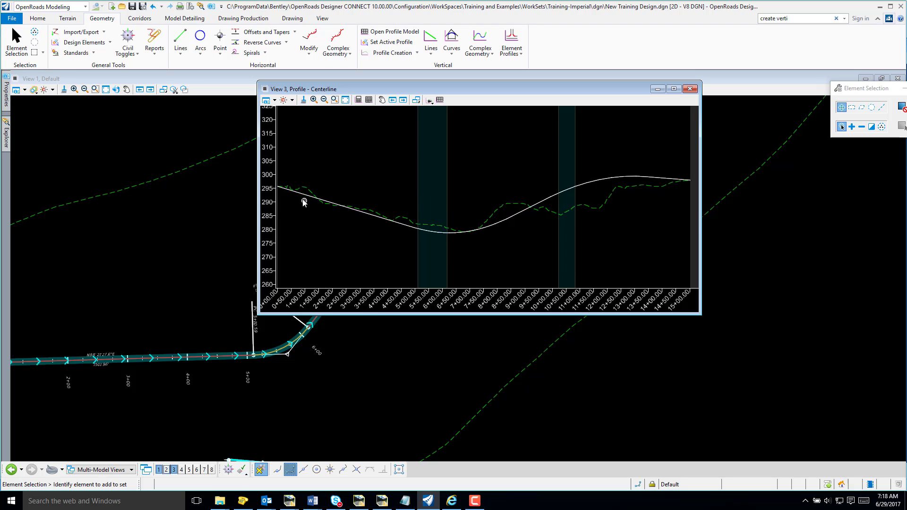
click(302, 196)
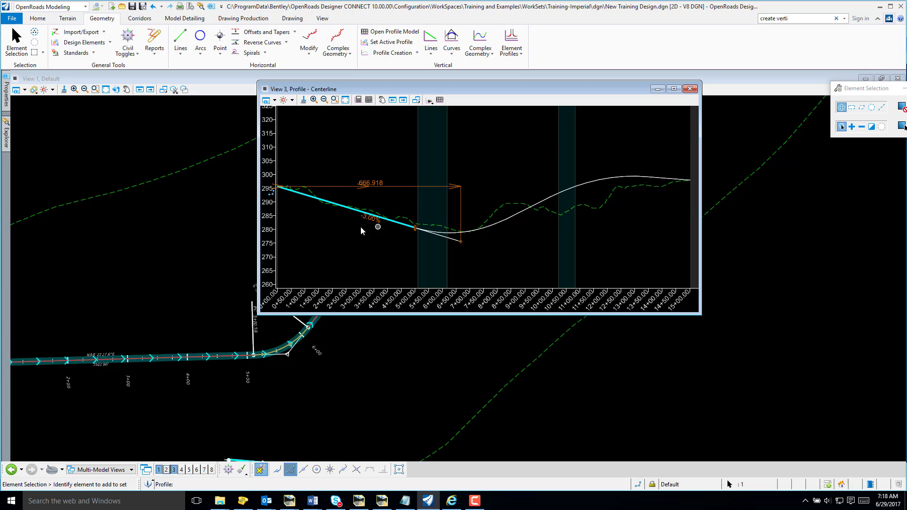
click(489, 227)
click(507, 249)
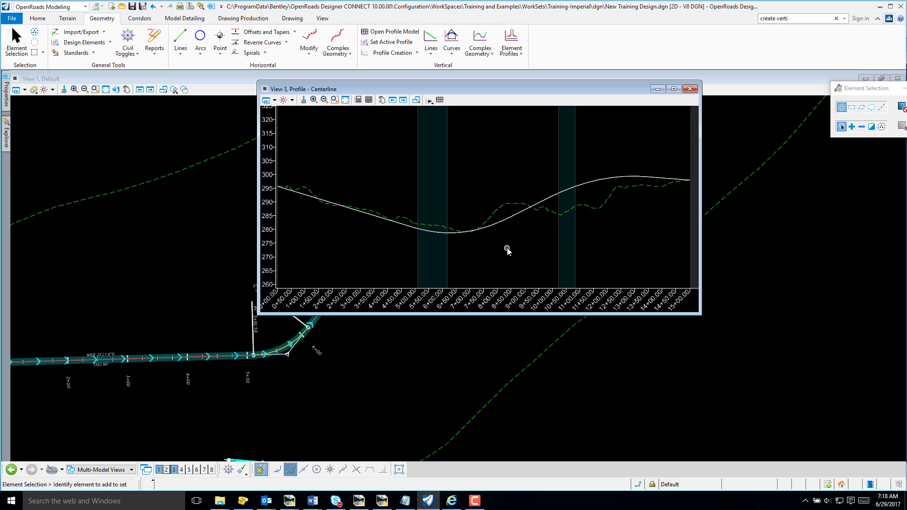
click(489, 54)
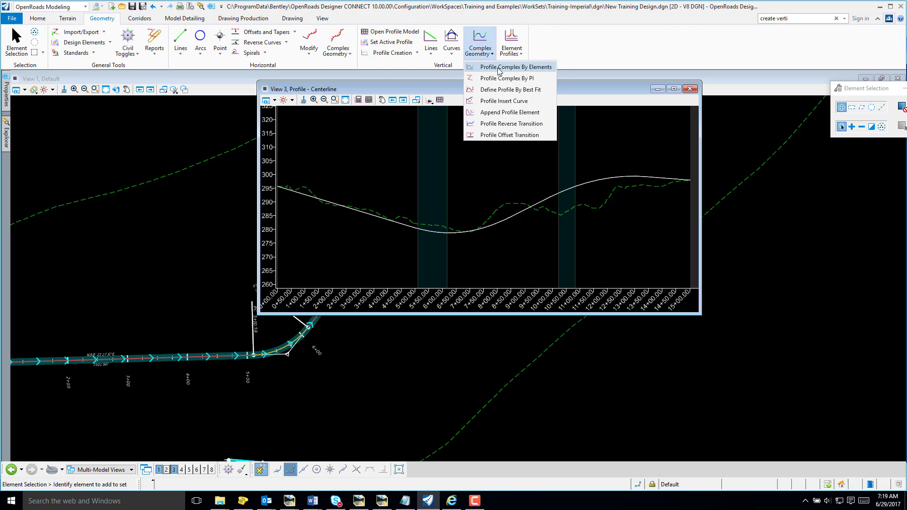
Step: Start Profile Complex By Elements and rename the profile from GeomBL to Mainline
click(499, 68)
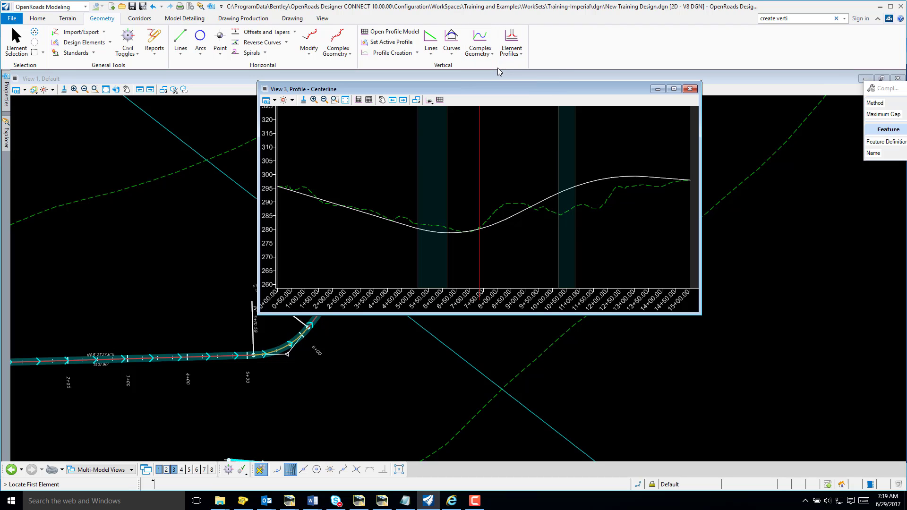
drag(890, 90, 757, 95)
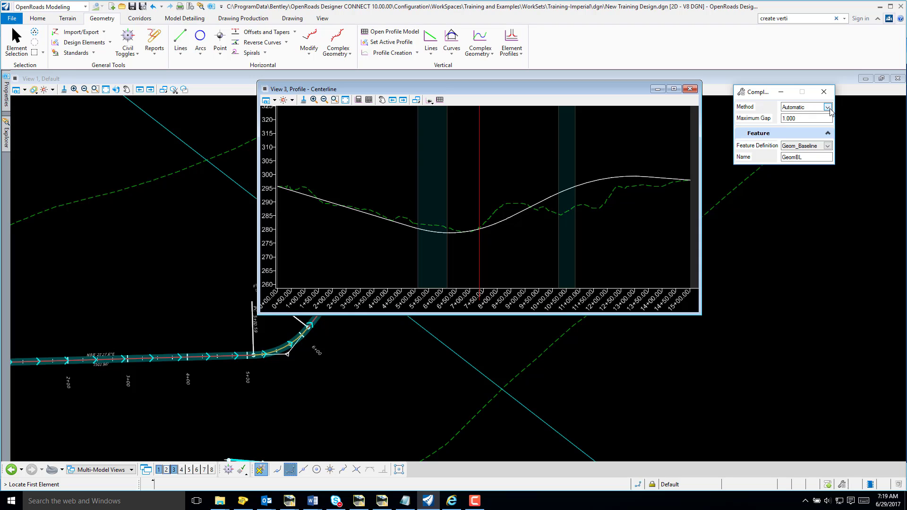
click(804, 157)
double_click(805, 157)
text(Mainline)
key(Tab)
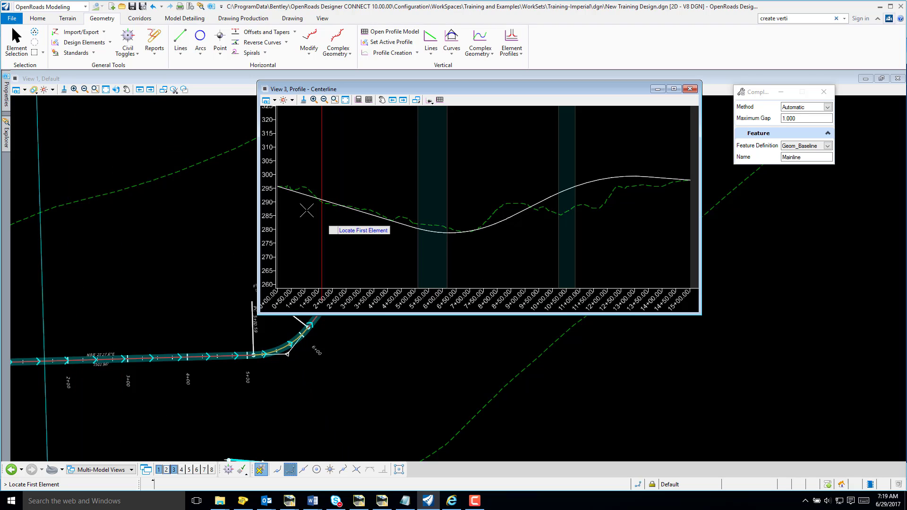
Step: Chain the complex profile from its first element, accept it, and select it to verify
click(299, 193)
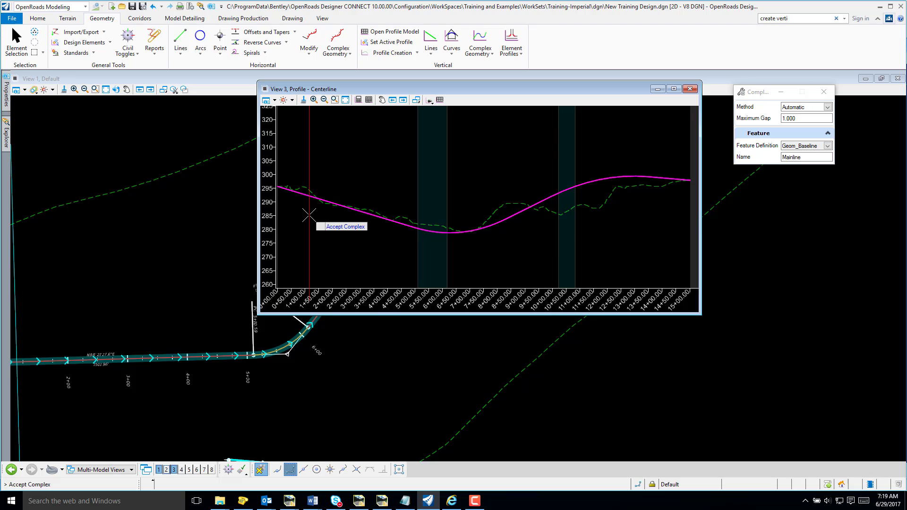
click(309, 215)
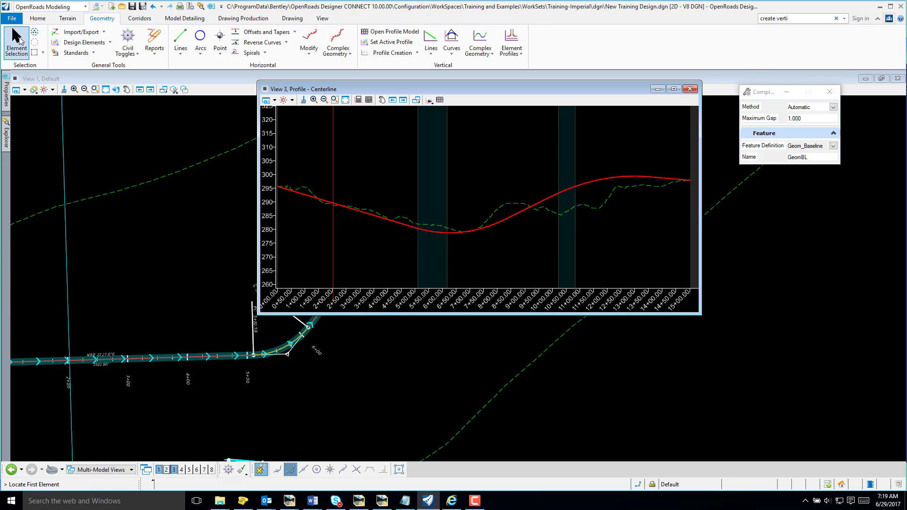
click(22, 49)
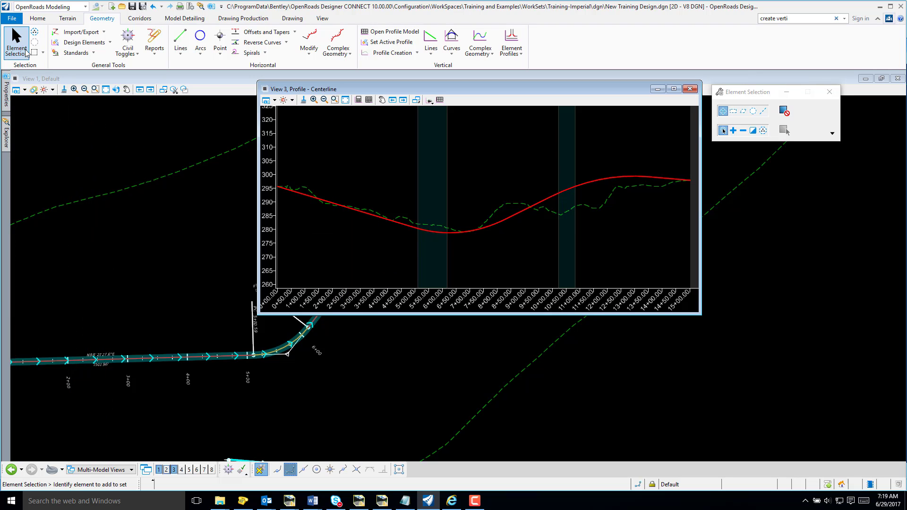
click(302, 196)
mouse_move(302, 195)
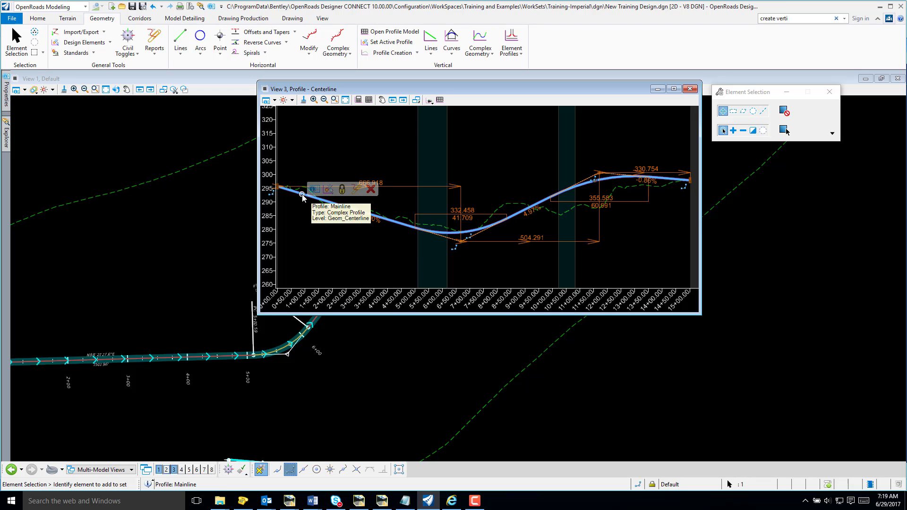